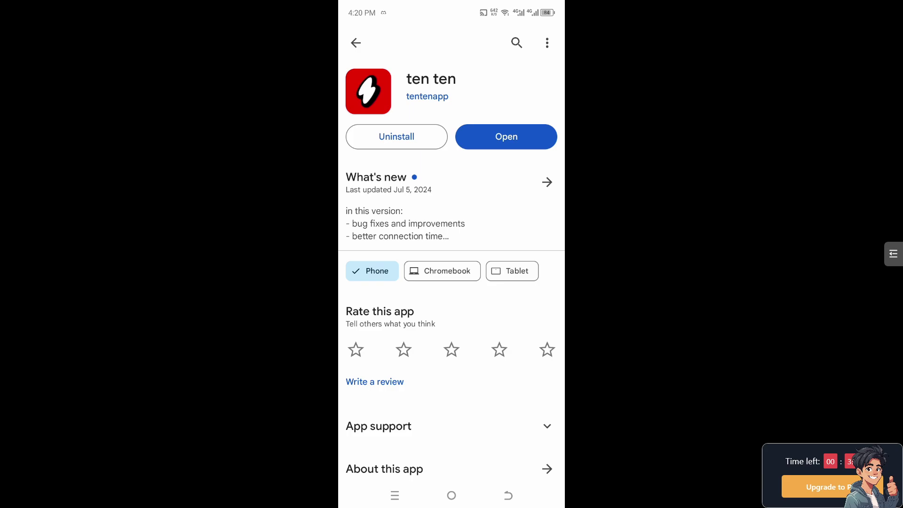
Step: Launch ten ten and copy your own PIN from the chip at the top right
{"action": "left_click", "coordinate": [506, 137]}
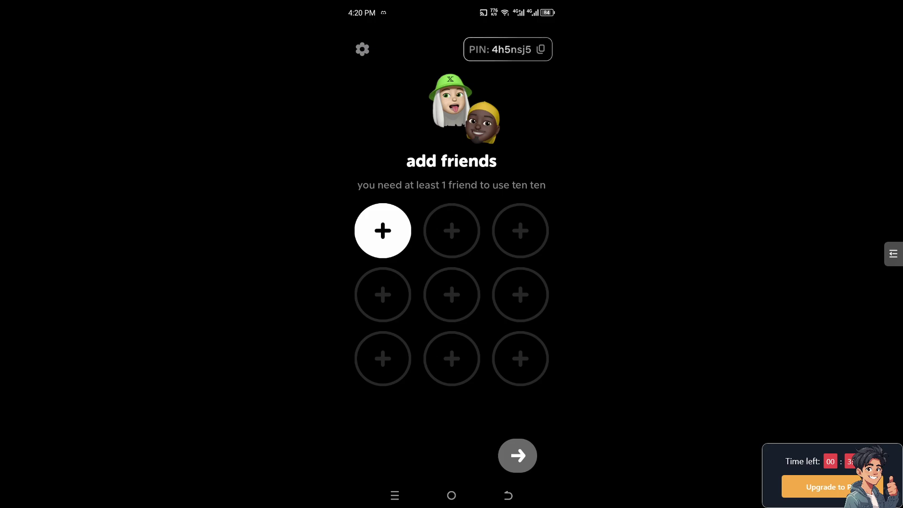
{"action": "left_click", "coordinate": [508, 49]}
Step: Open the profile and settings sheet from the gear icon
{"action": "left_click", "coordinate": [362, 49]}
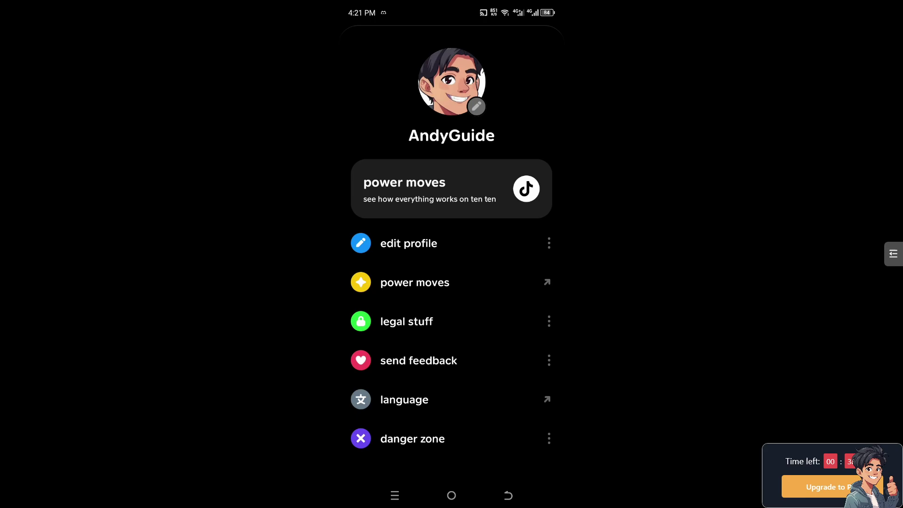
Step: Return to the add friends screen and open the 'add by #pin' screen
{"action": "left_click", "coordinate": [508, 496]}
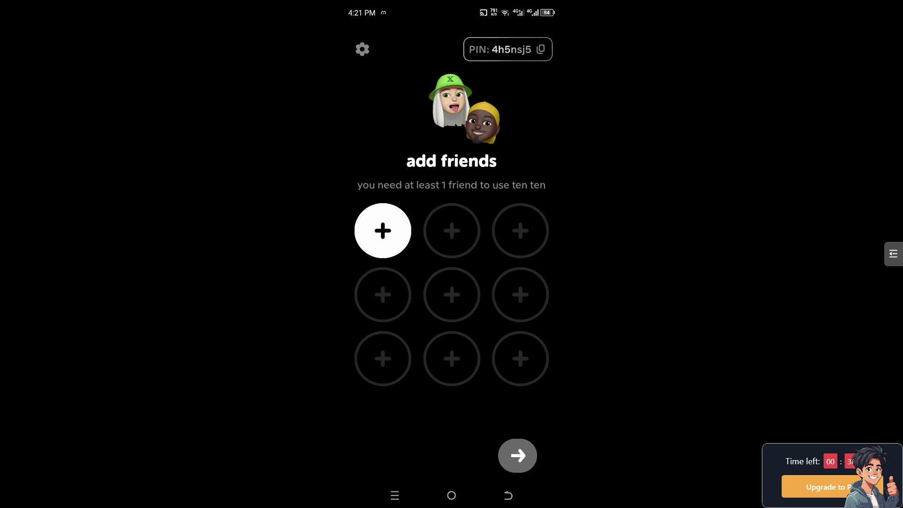
{"action": "left_click", "coordinate": [383, 230]}
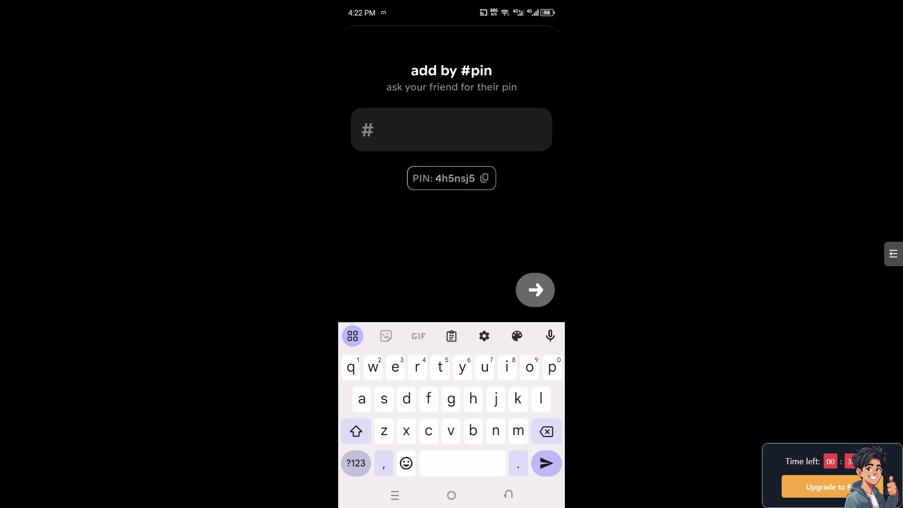
Step: Paste your PIN into the field and rewrite it as the friend's six-character PIN
{"action": "left_click", "coordinate": [381, 129]}
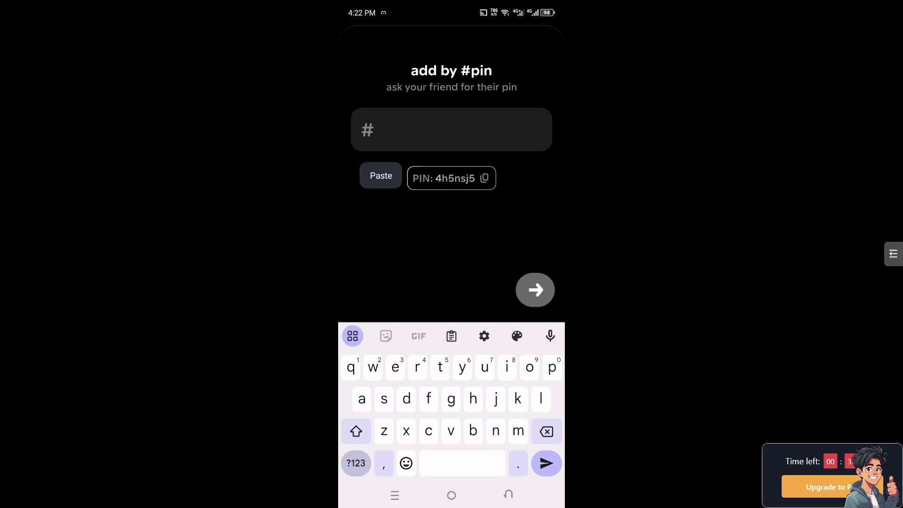
{"action": "left_click", "coordinate": [372, 175]}
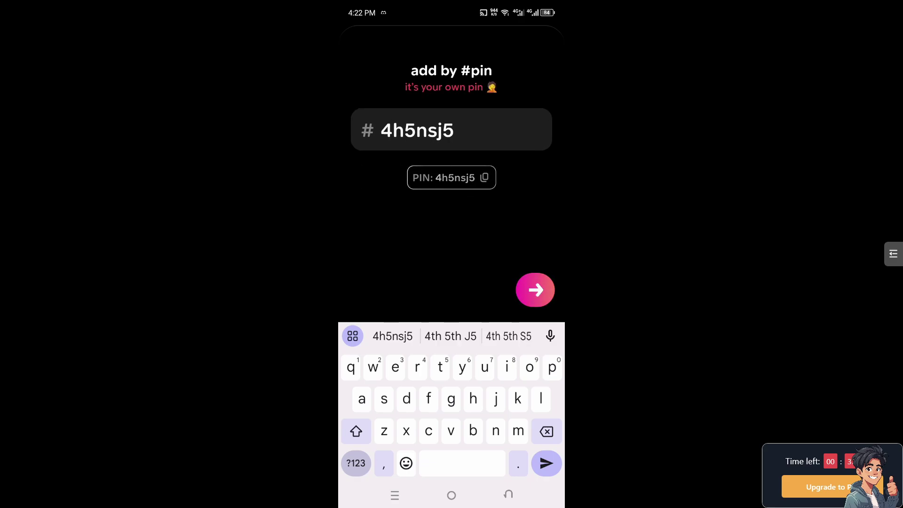
{"action": "key", "text": "BackSpace"}
{"action": "key", "text": "BackSpace"}
{"action": "key", "text": "BackSpace"}
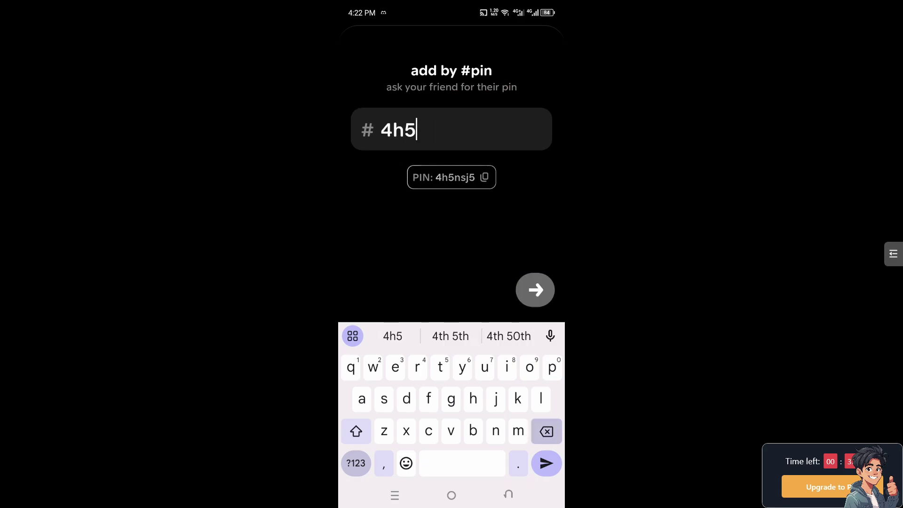
{"action": "type", "text": "hsy"}
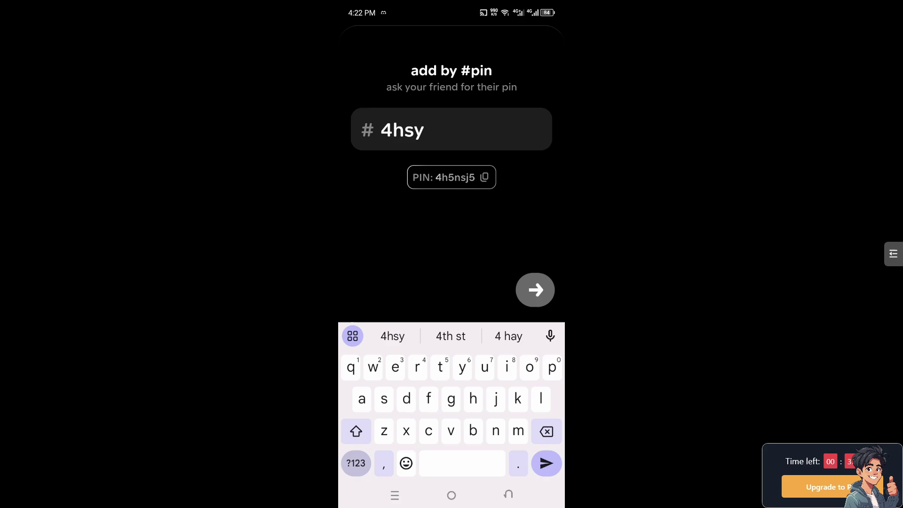
{"action": "type", "text": "j4"}
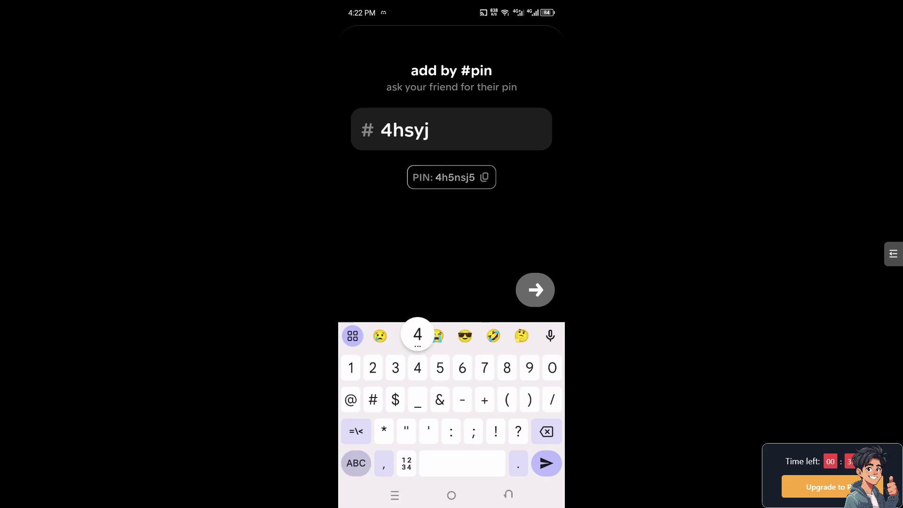
{"action": "key", "text": "Return"}
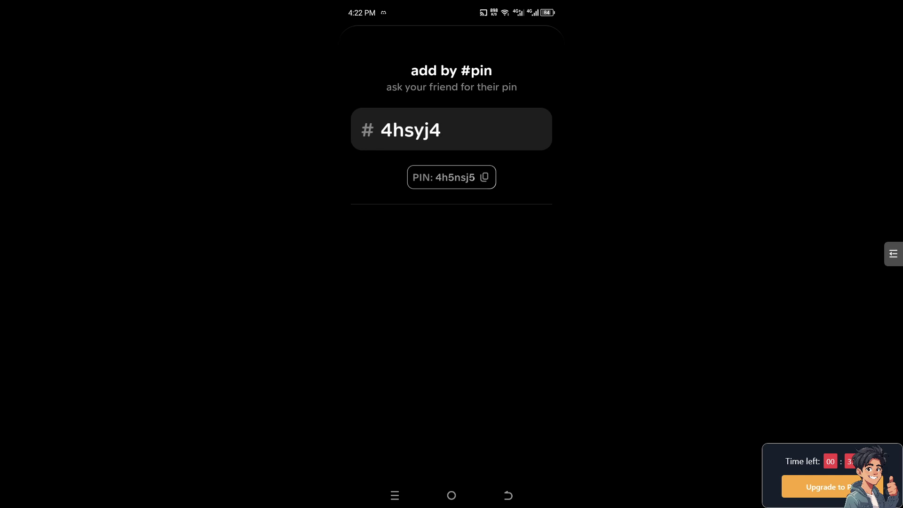
Step: Hide the keyboard again and go back to the add friends screen
{"action": "left_click", "coordinate": [442, 129]}
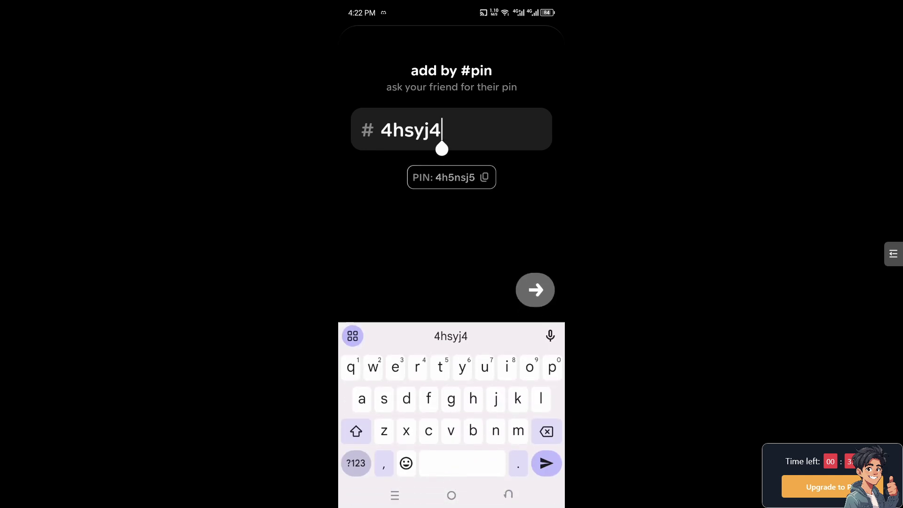
{"action": "key", "text": "Return"}
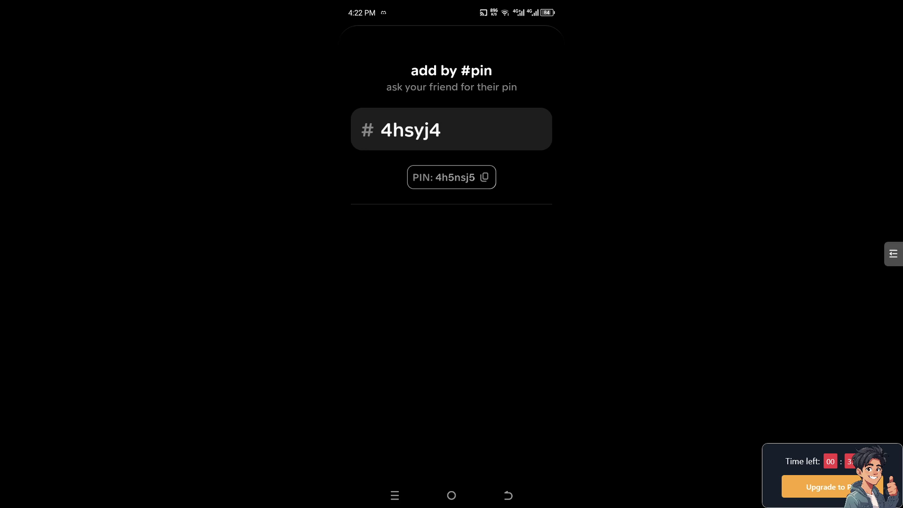
{"action": "left_click", "coordinate": [508, 495]}
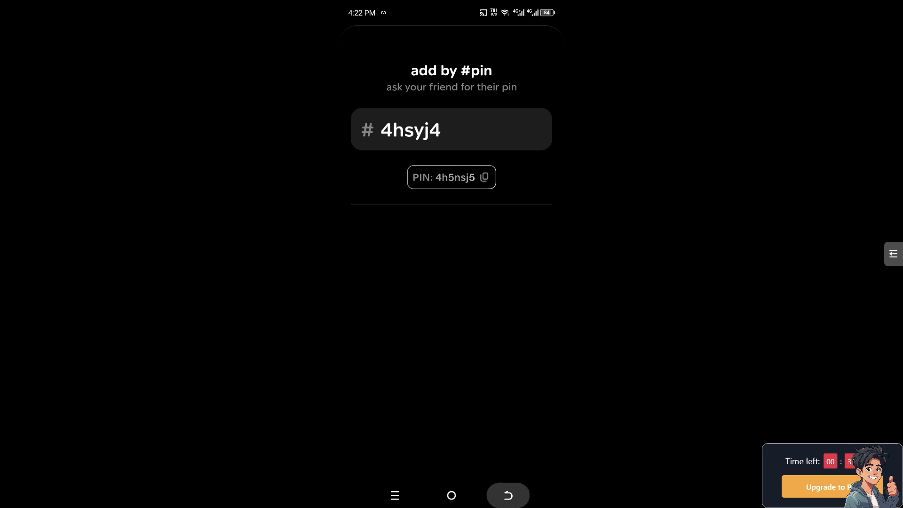